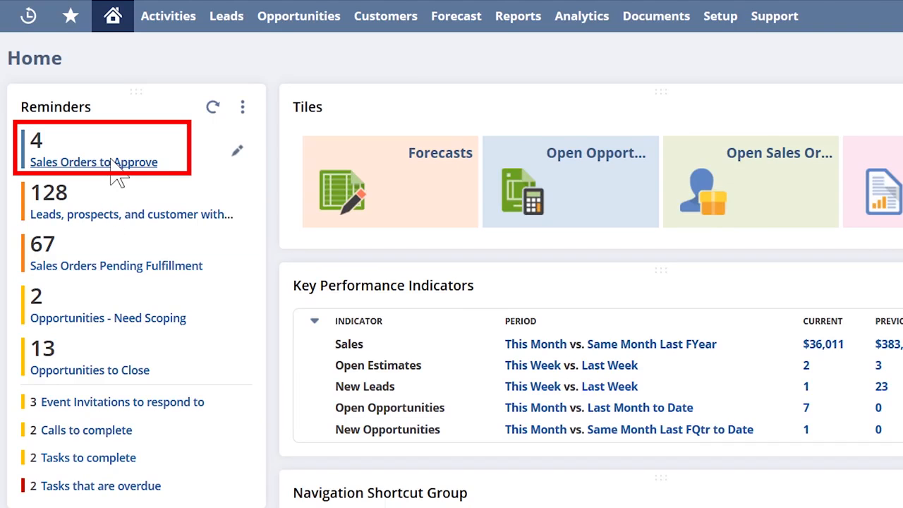
Step: Open the Greenwood Consulting sales order dated 12/2/2019 from the list of sales orders to approve
click(113, 164)
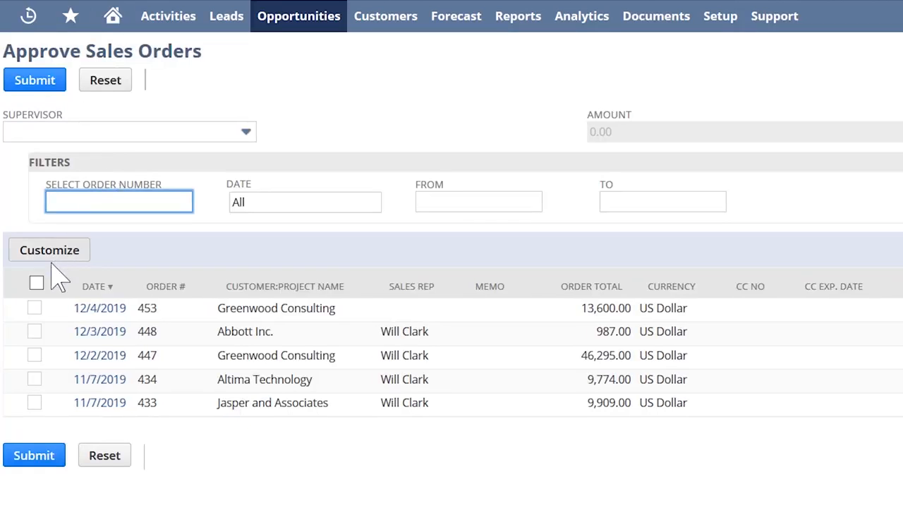
click(36, 284)
click(36, 283)
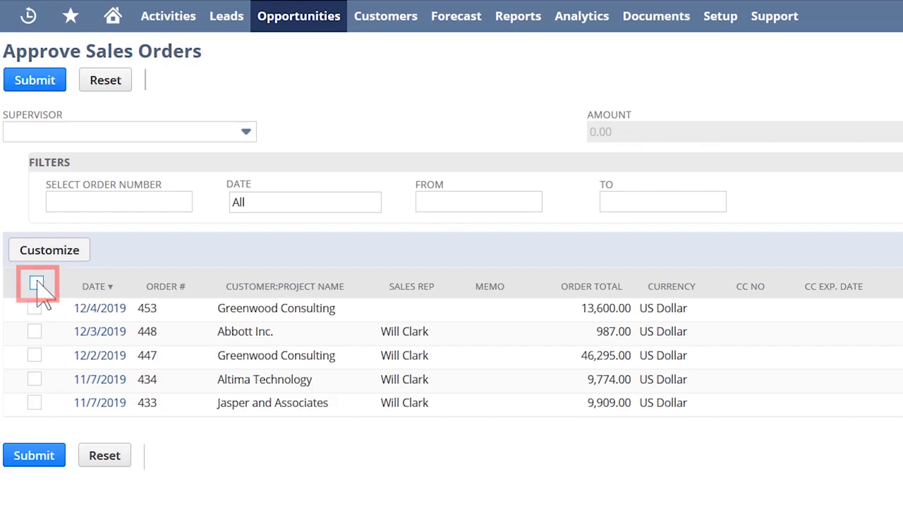
click(95, 354)
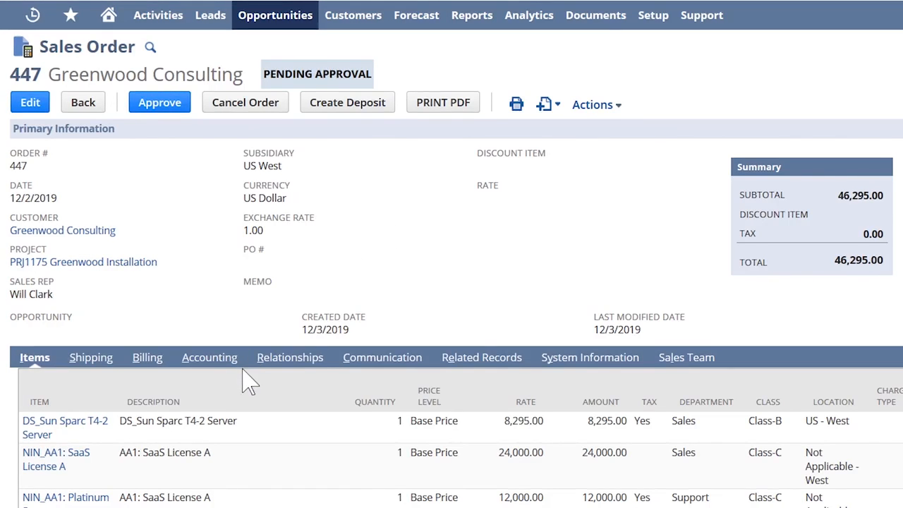
Step: Review the line items of the Greenwood Consulting sales order and approve it
scroll(250, 398, down, 1)
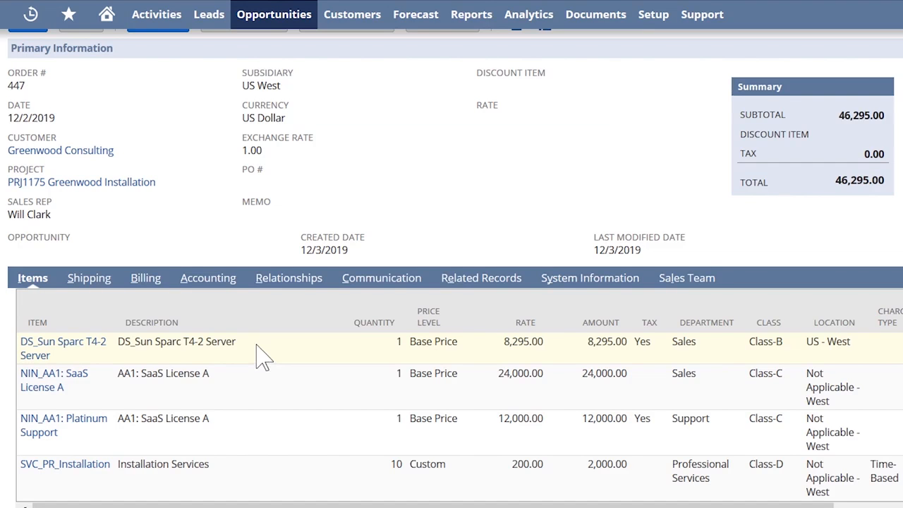
scroll(261, 356, up, 2)
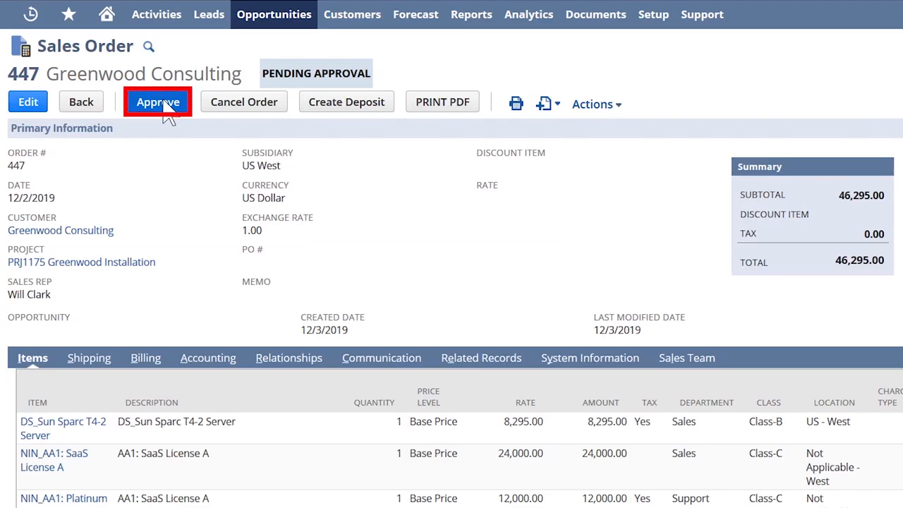
click(165, 110)
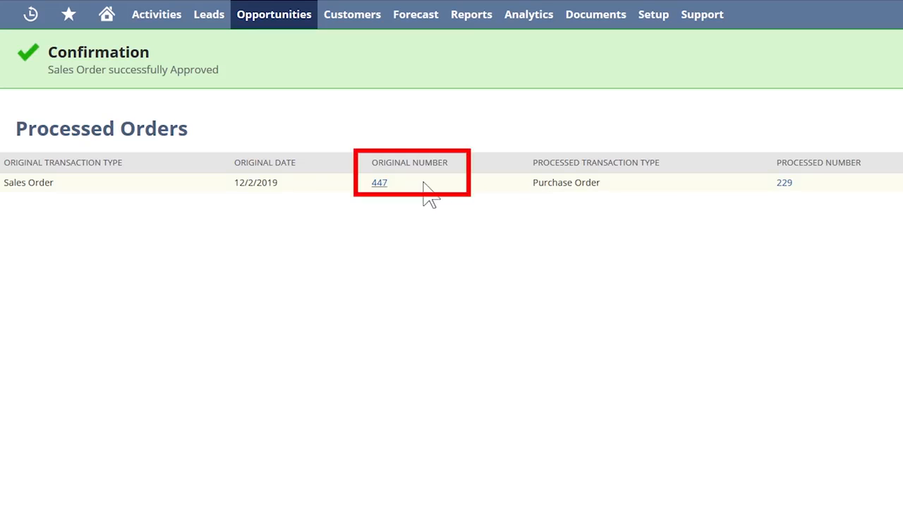
Step: Open the purchase order processed from the sales order, and save the Sun Sparc T4-2 Server item fulfillment as Shipped
click(785, 183)
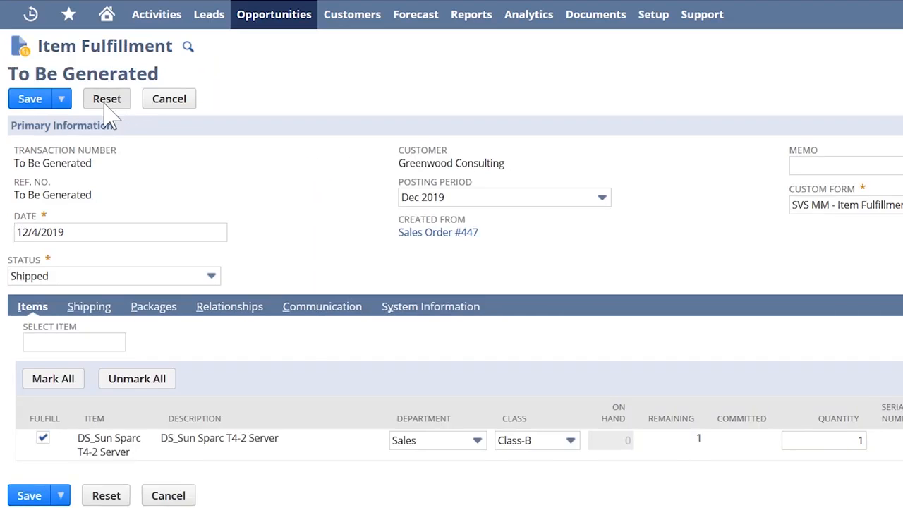
click(32, 99)
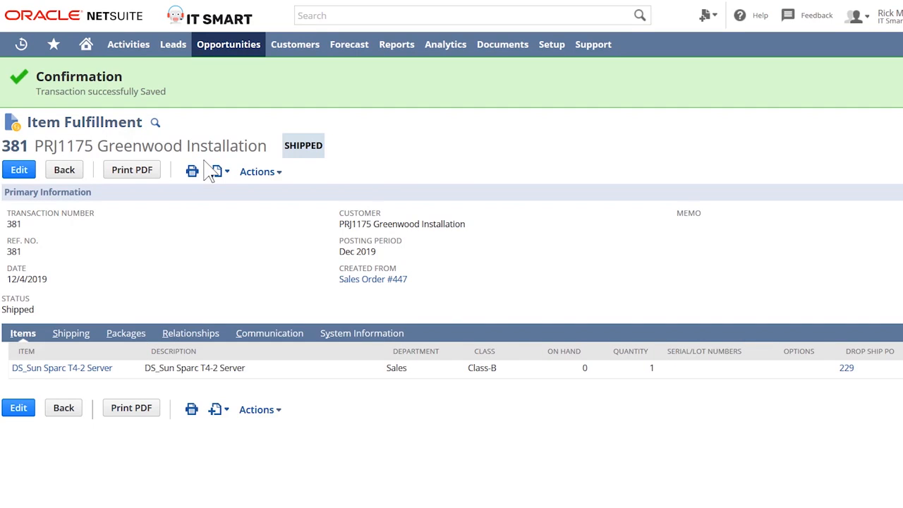
Step: Create a bill from the fulfillment's drop-ship purchase order and set its reference number to INV123
click(846, 367)
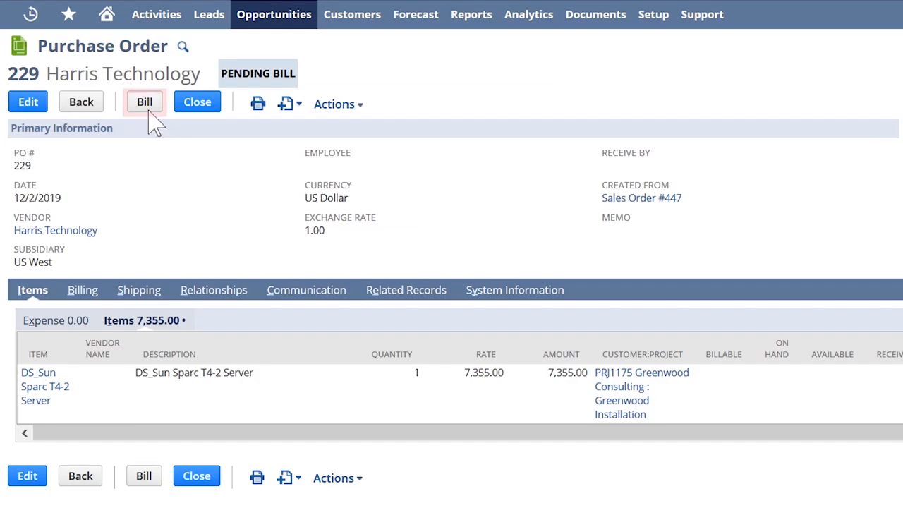
click(147, 107)
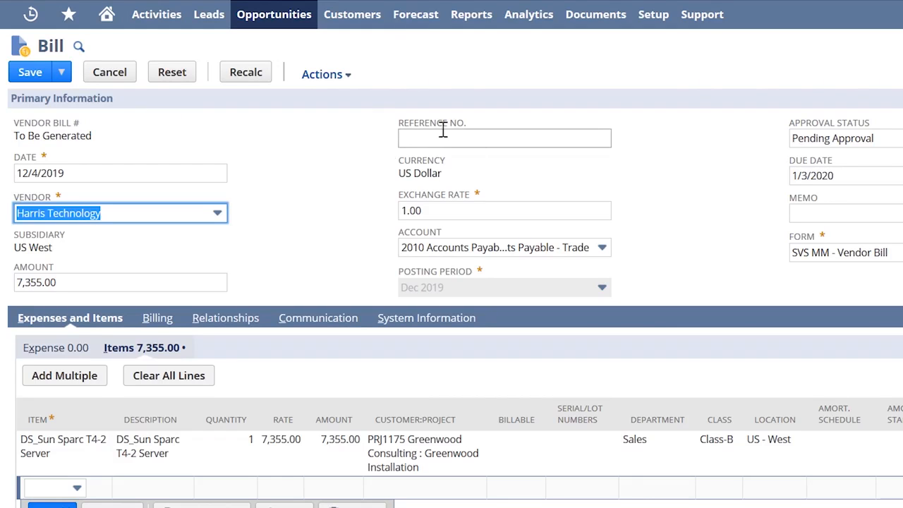
click(471, 136)
text(INV123)
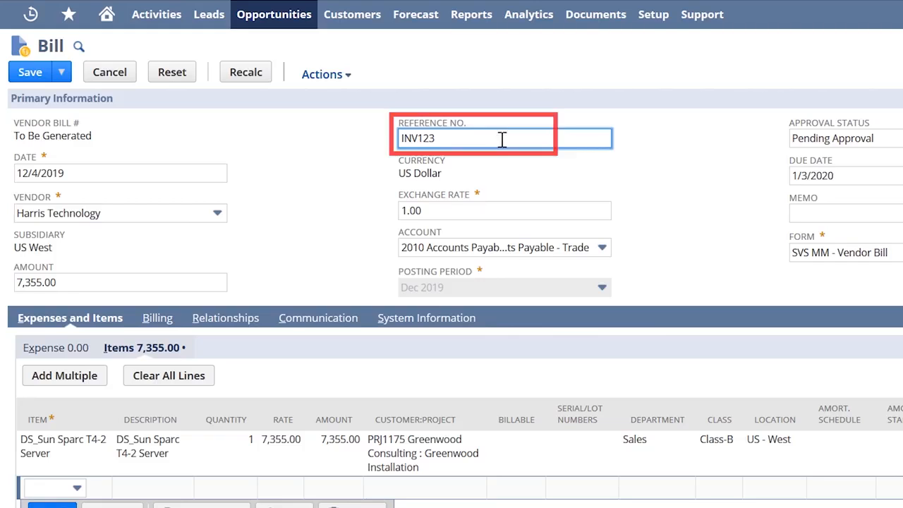
Step: Show the vendor bill's attached files and save the bill
click(296, 324)
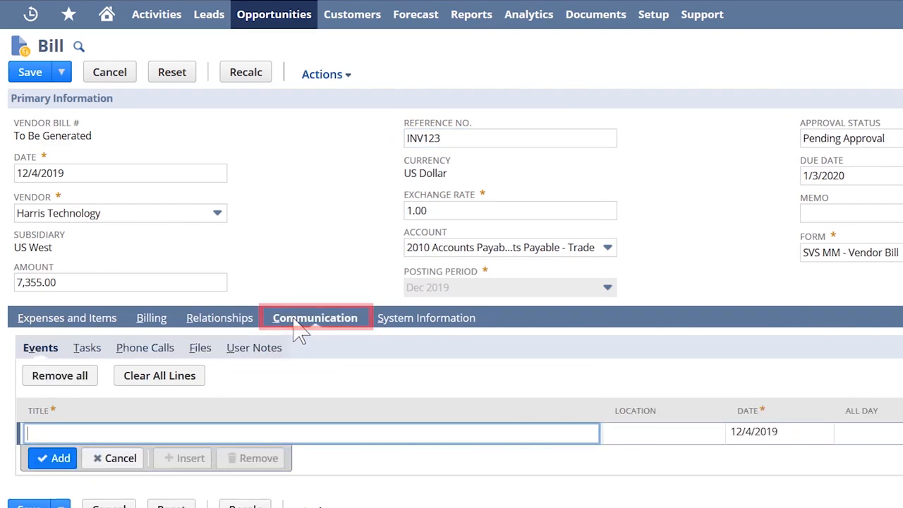
click(200, 347)
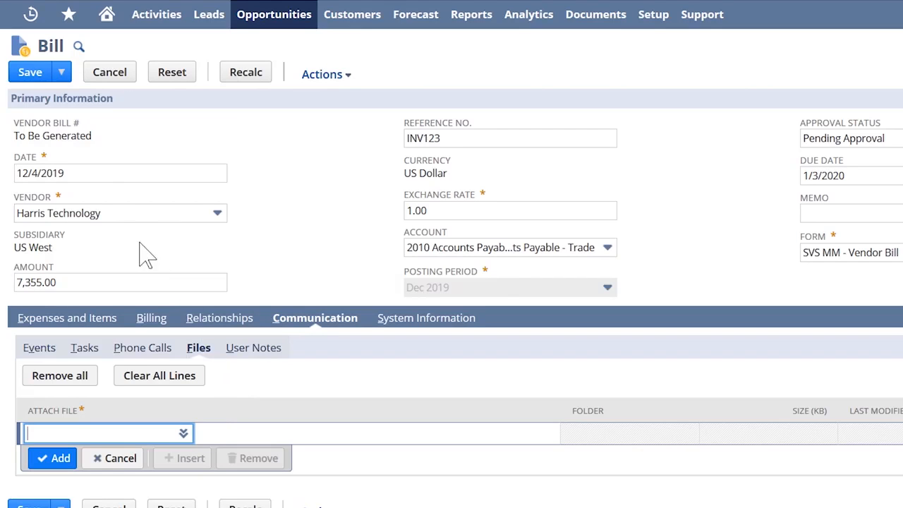
click(27, 77)
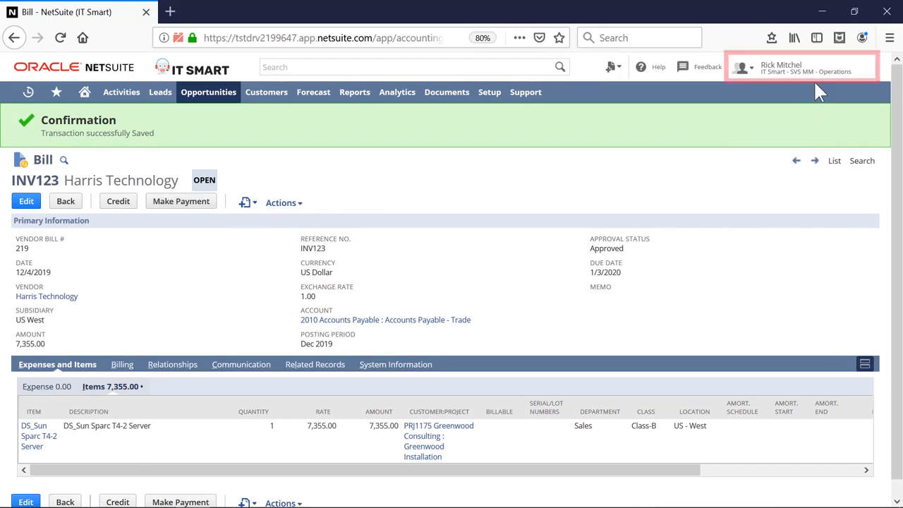
Step: Switch to the SVS MM - Accounts Receivable role and open the sales orders to invoice
mouse_move(817, 81)
click(768, 197)
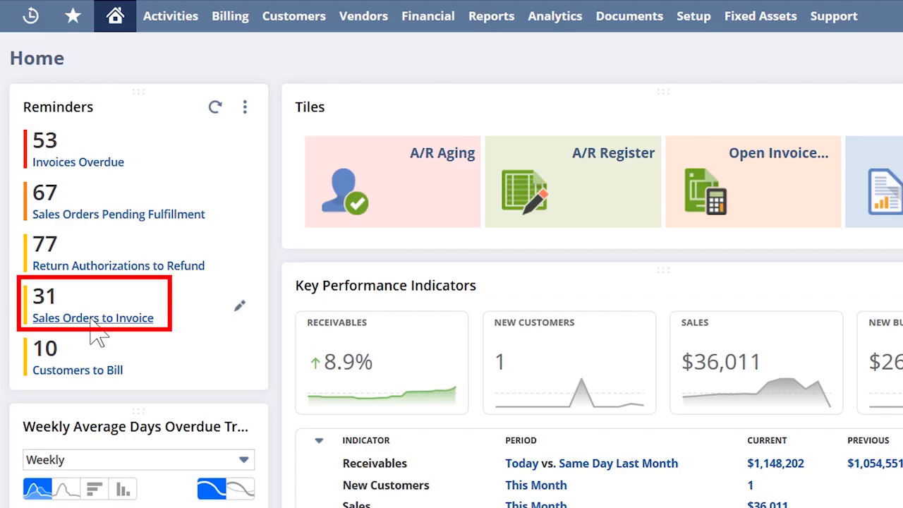
click(91, 324)
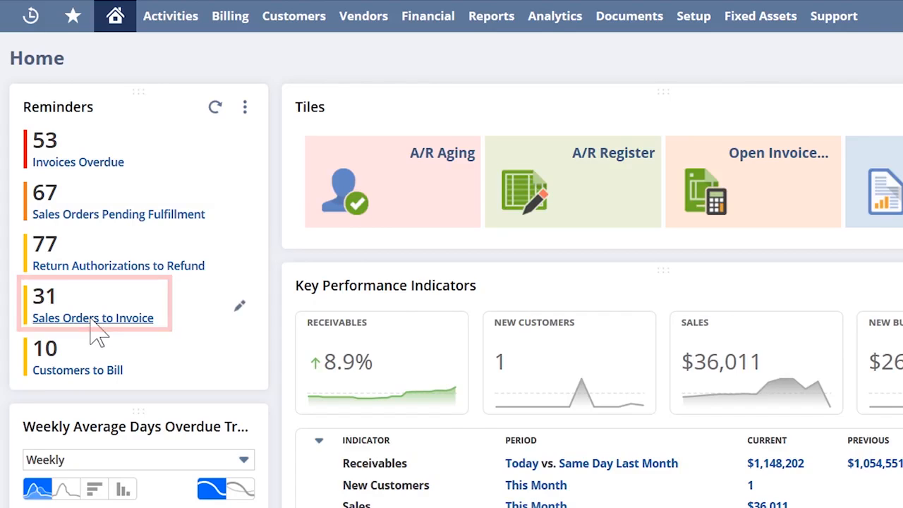
Step: Unmark all sales orders and mark only the Greenwood Consulting order dated 12/2/2019 by its order number
click(192, 44)
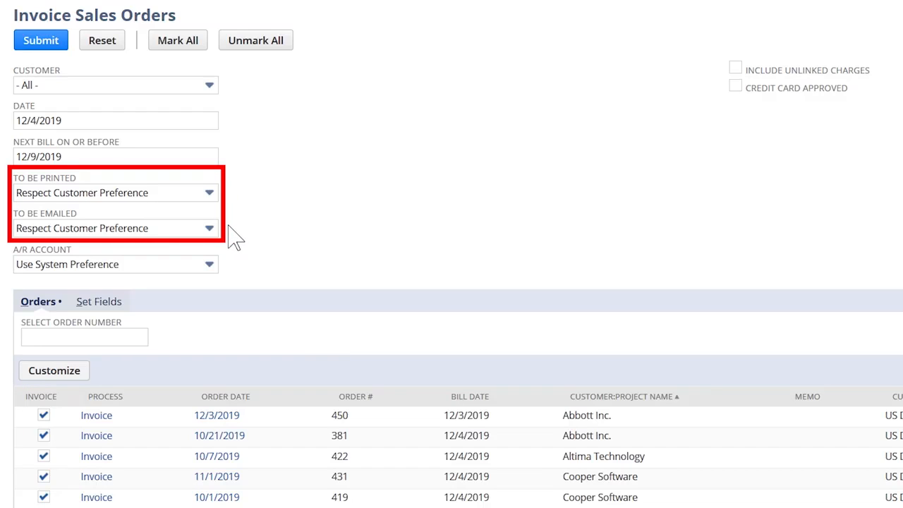
click(259, 40)
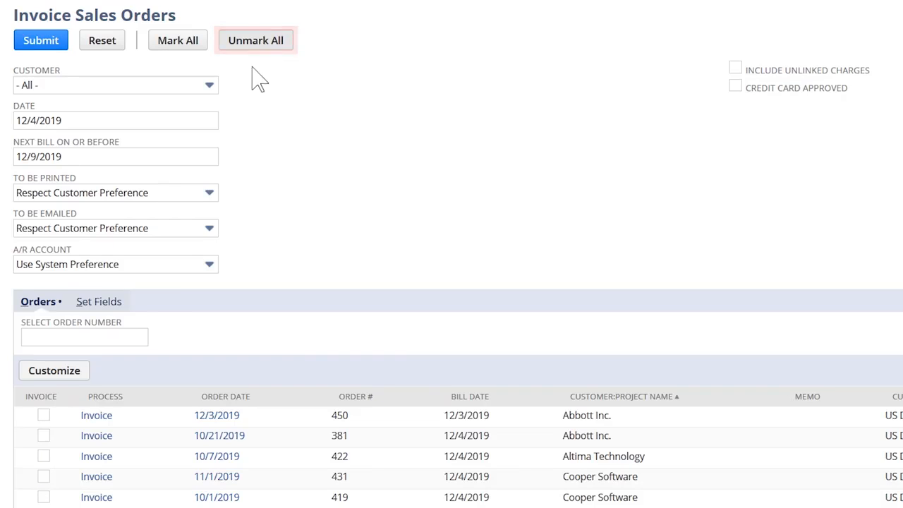
click(101, 336)
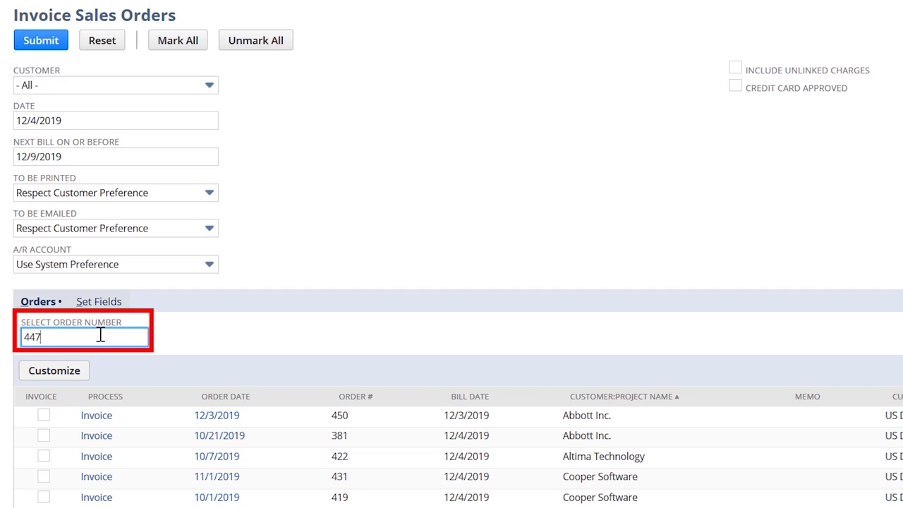
key(Return)
scroll(180, 402, down, 3)
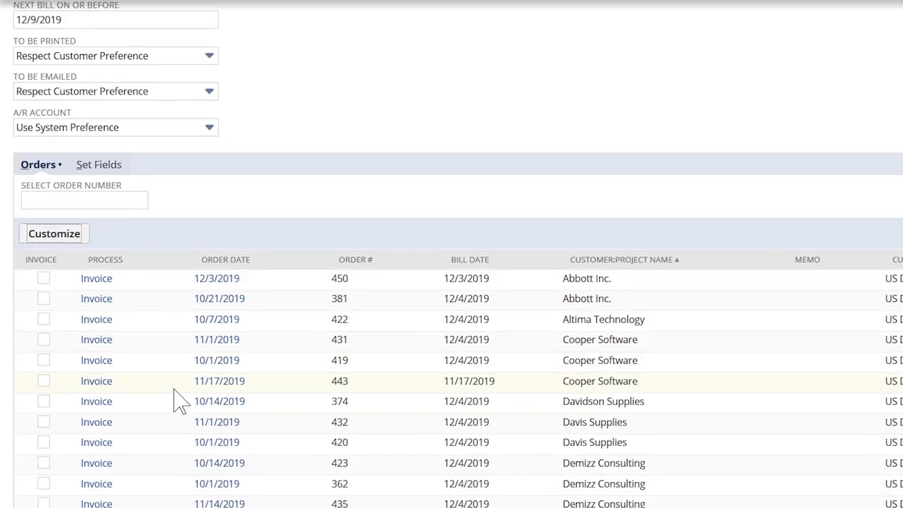
scroll(177, 395, down, 4)
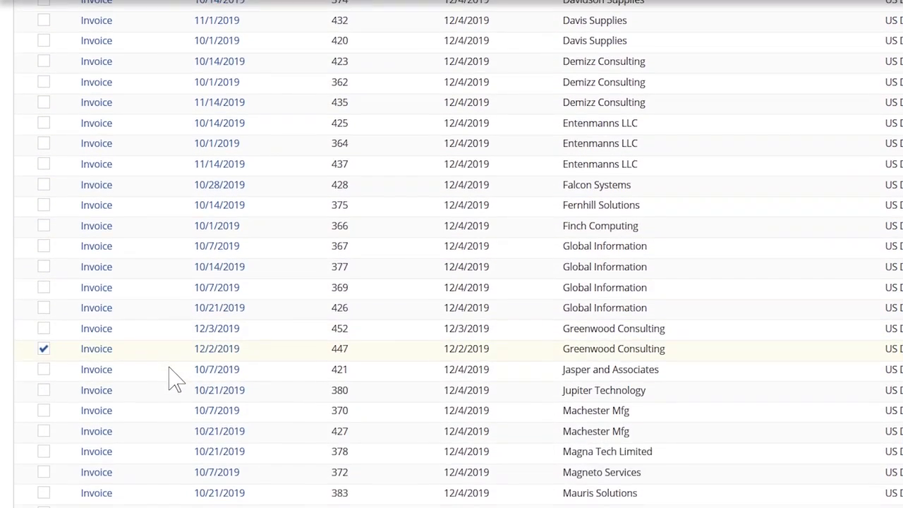
Step: Generate the invoice for the marked Greenwood Consulting order, review its line items and save it without printing
click(96, 349)
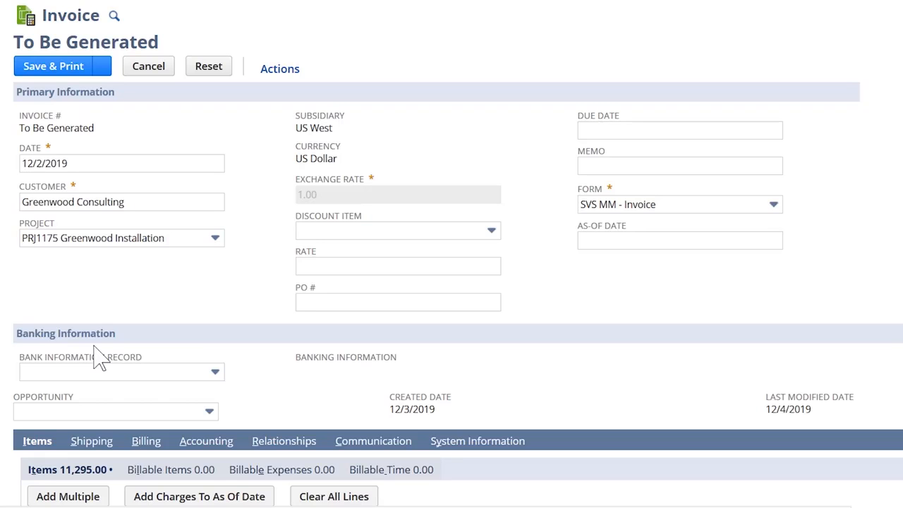
scroll(99, 360, down, 5)
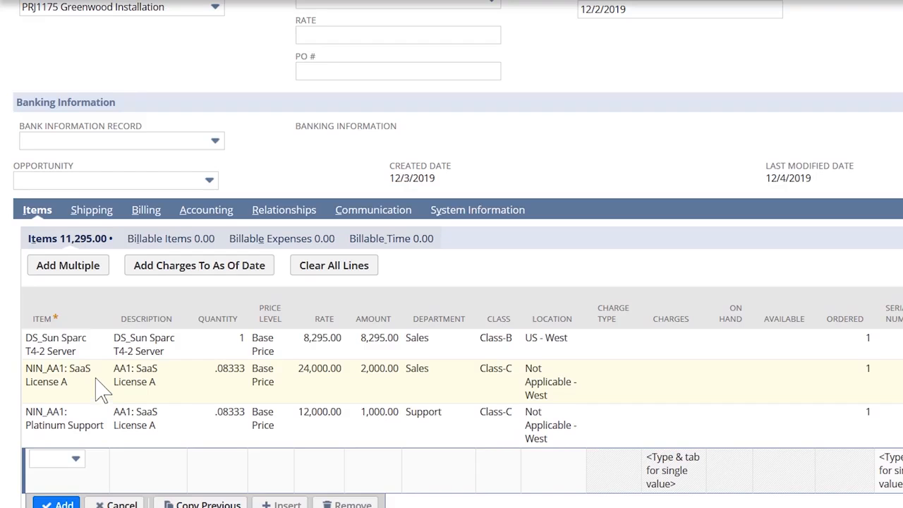
scroll(39, 343, up, 5)
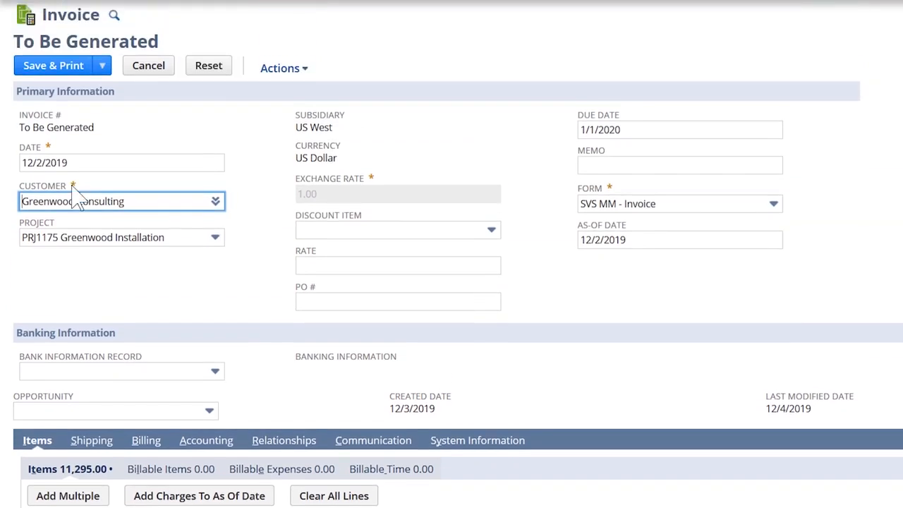
mouse_move(102, 66)
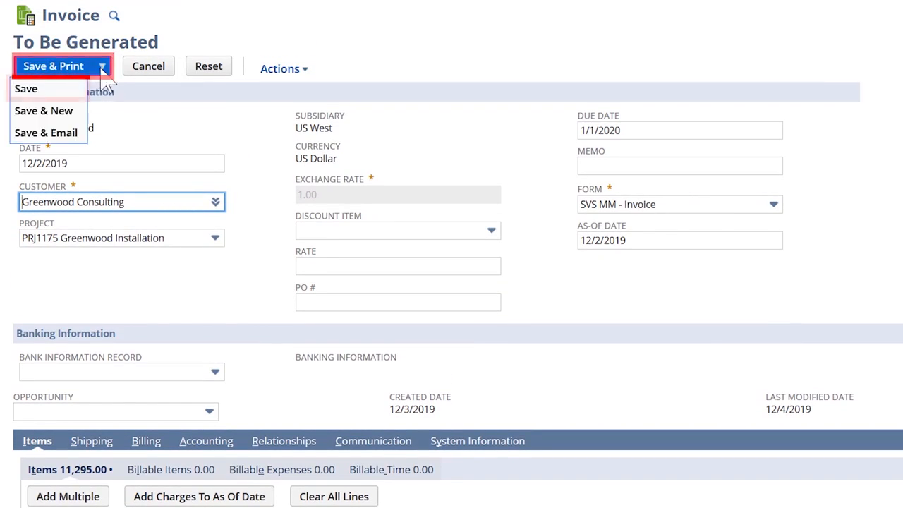
click(60, 90)
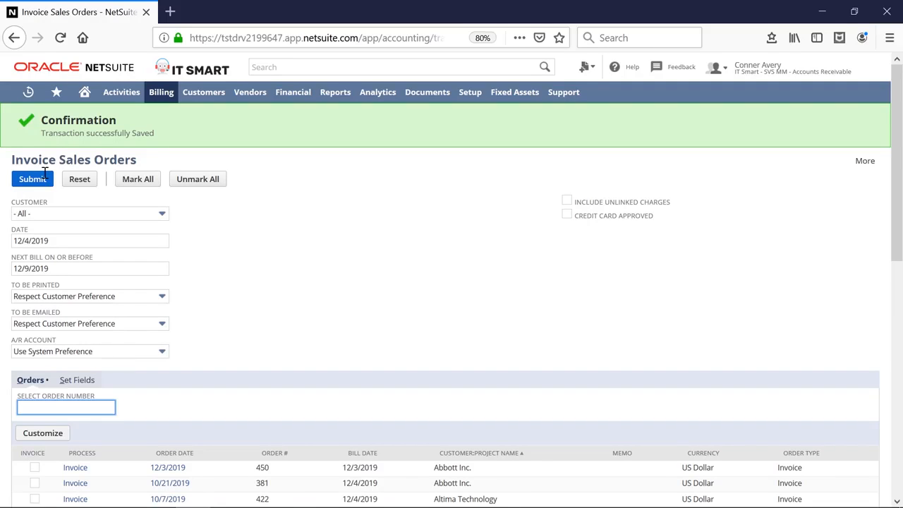
Step: Search globally for Greenwood and open the Greenwood Consulting customer record
click(272, 65)
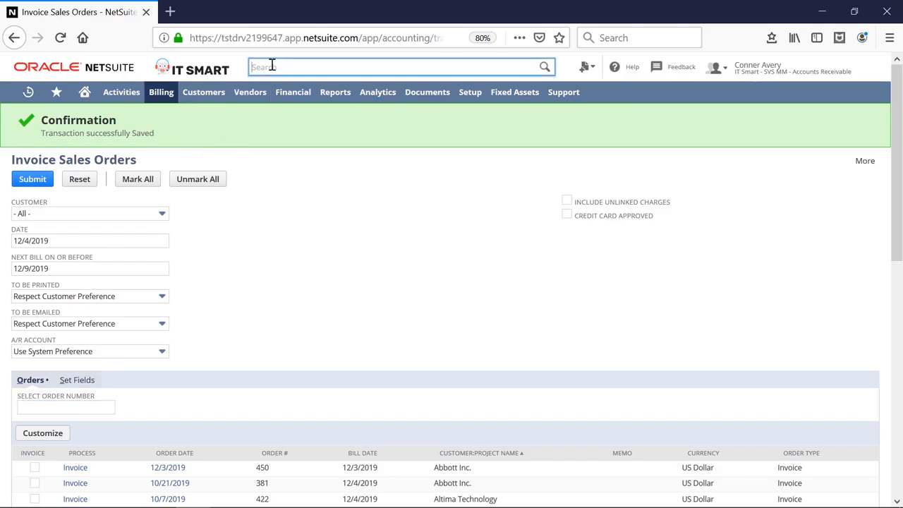
text(Greenwood)
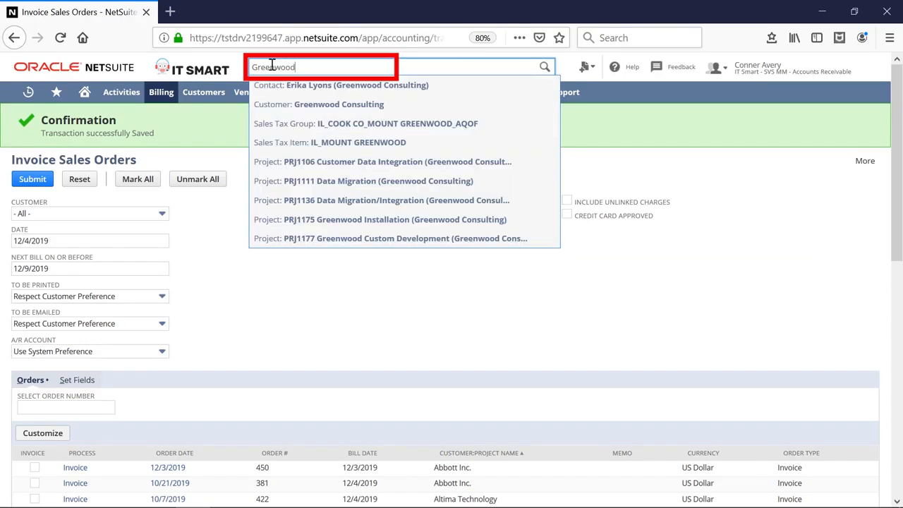
click(326, 106)
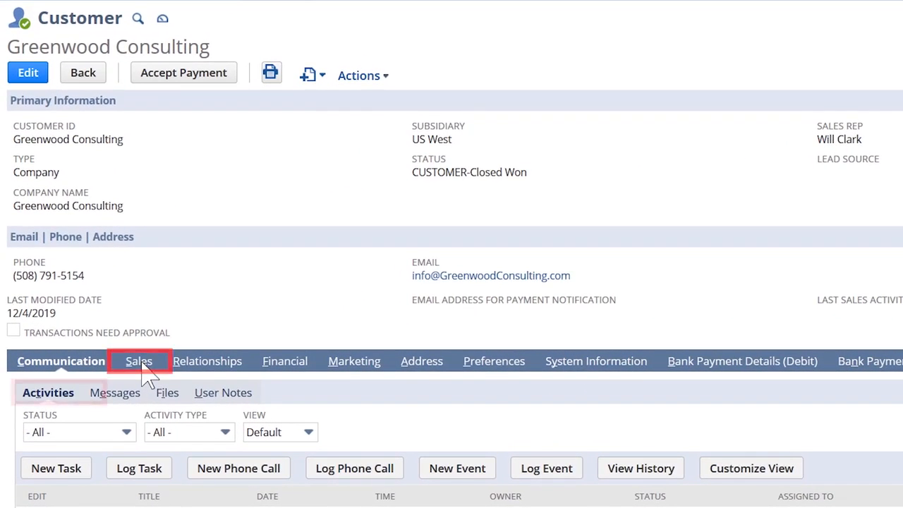
Step: Filter the customer's sales transactions to type Invoice and open the invoice dated 12/2/2019
click(147, 377)
click(134, 432)
scroll(148, 402, down, 3)
click(148, 366)
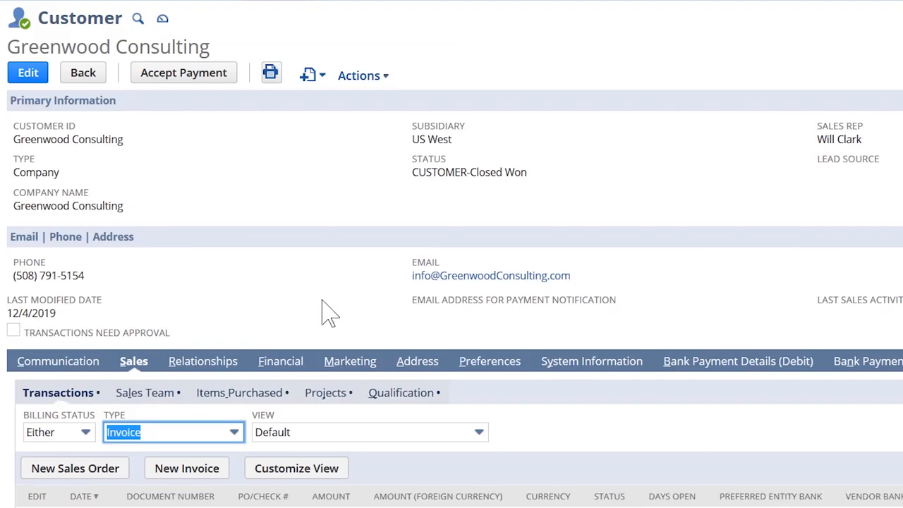
scroll(328, 311, down, 1)
click(127, 470)
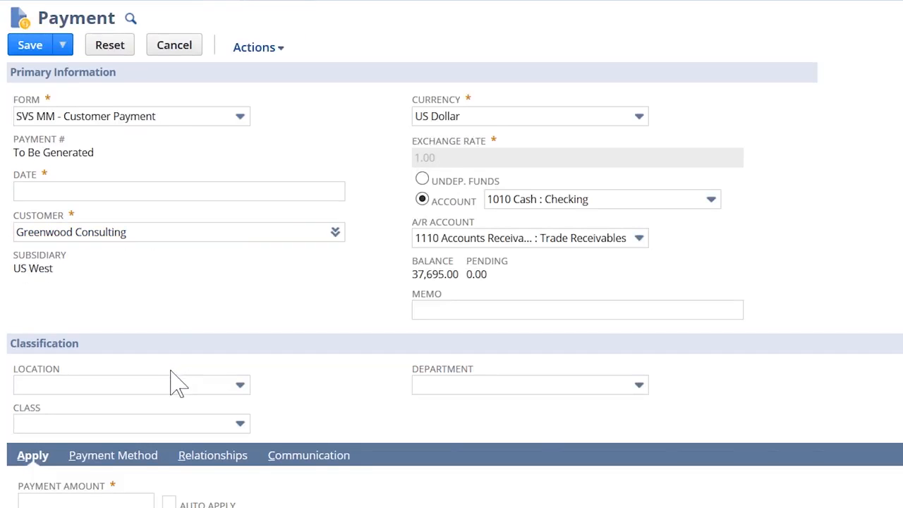
Step: Accept a payment for the invoice with payment method Check, enter the check number and save the payment
click(113, 455)
scroll(324, 424, down, 1)
scroll(321, 423, down, 1)
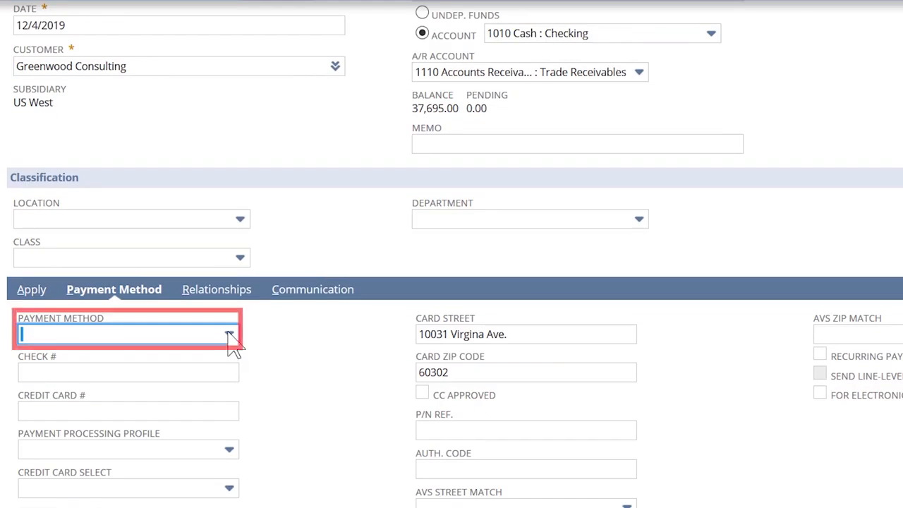
click(229, 333)
click(125, 424)
click(123, 373)
text(1234)
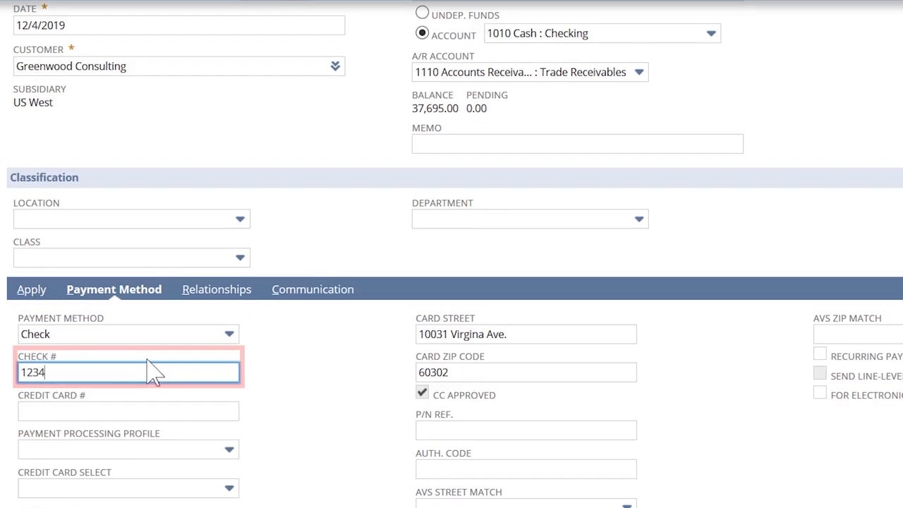
scroll(141, 370, up, 2)
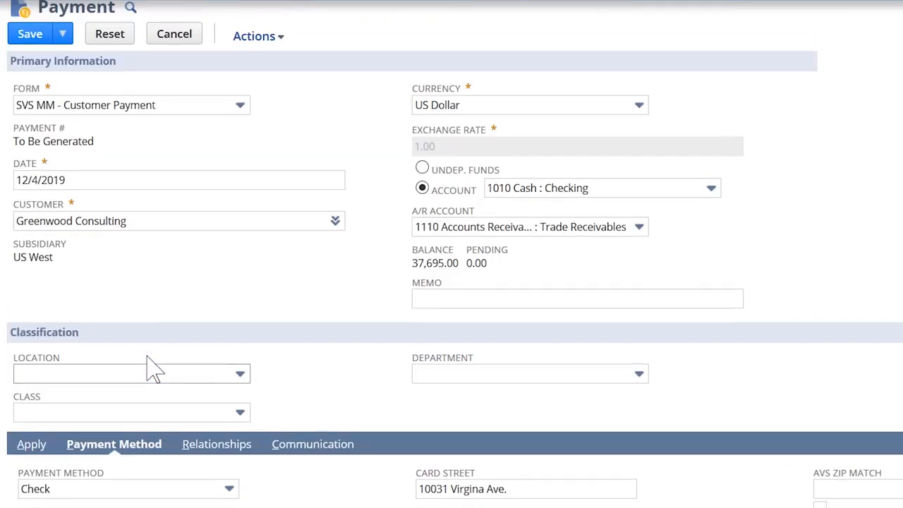
click(34, 51)
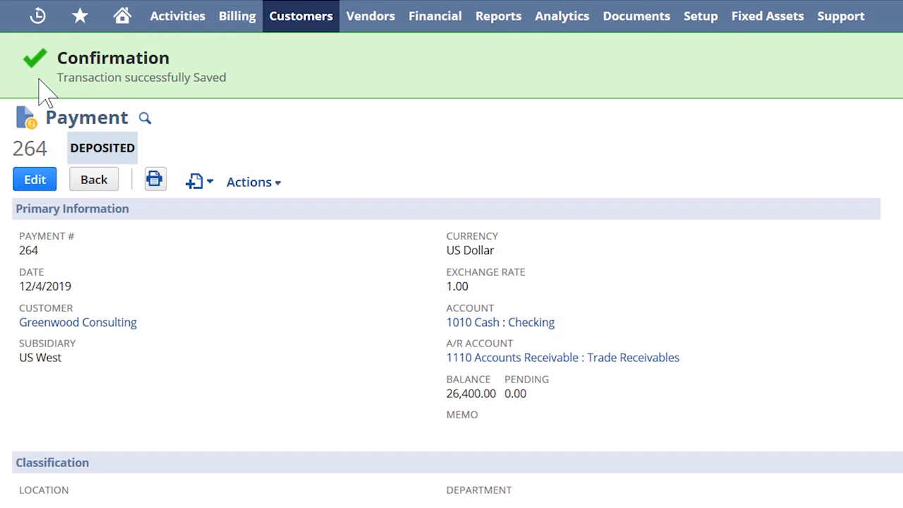
Step: Open the A/R Aging Summary report and go to its Aging Options below the customer balances
mouse_move(82, 21)
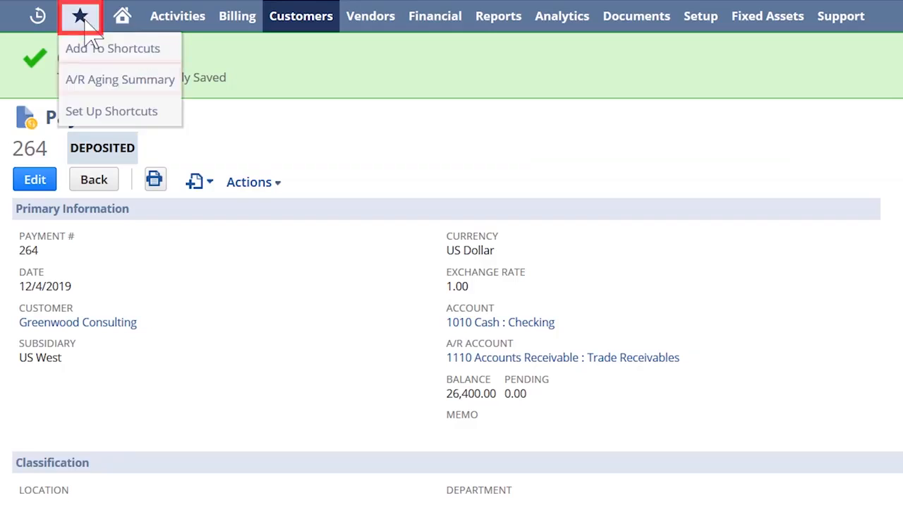
click(85, 79)
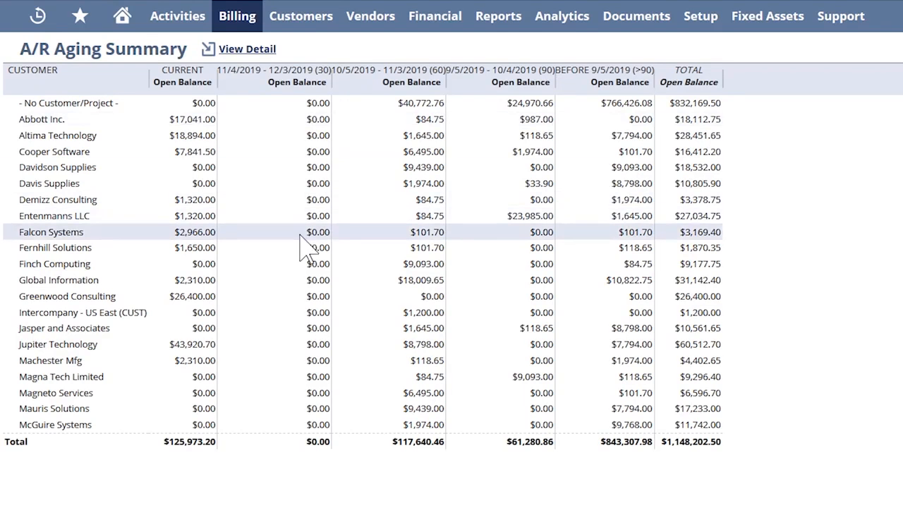
scroll(362, 339, down, 4)
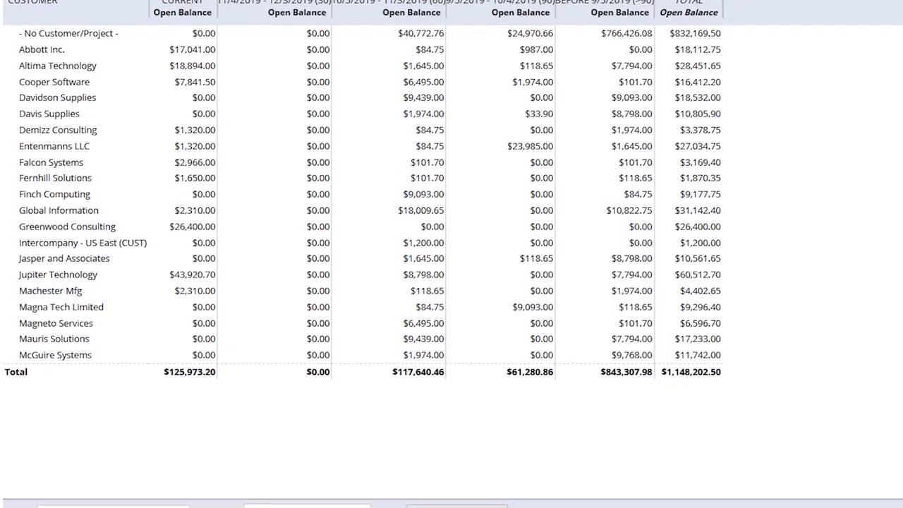
click(487, 461)
click(486, 460)
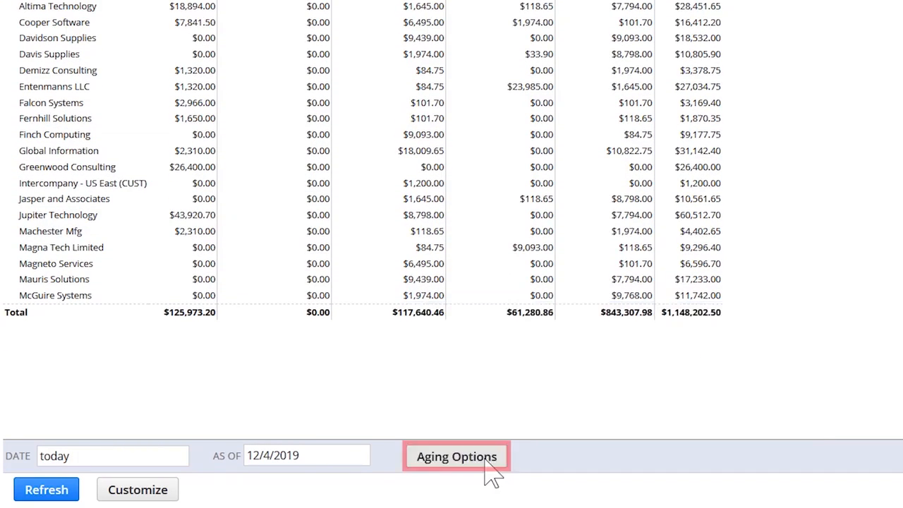
Step: Drill into Davidson Supplies' open balance older than 90 days and open the invoice dated 7/20/2019
scroll(631, 142, up, 4)
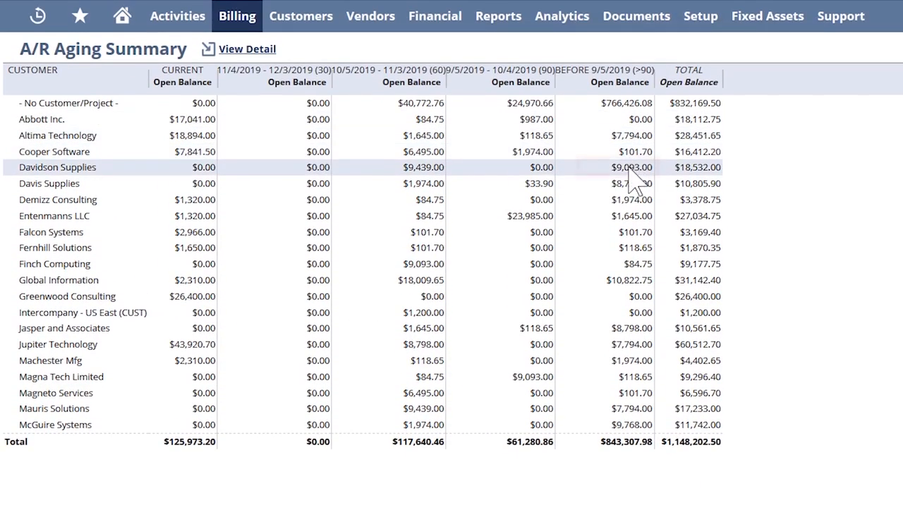
click(432, 167)
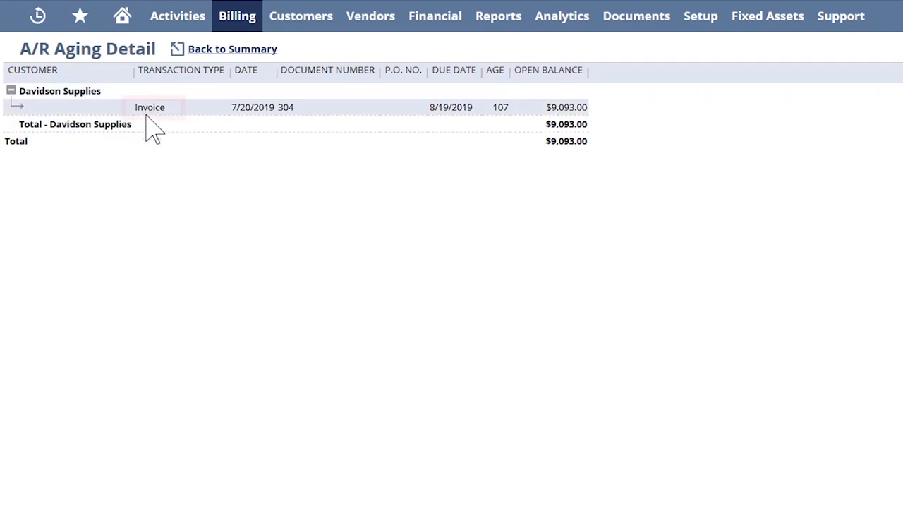
click(150, 110)
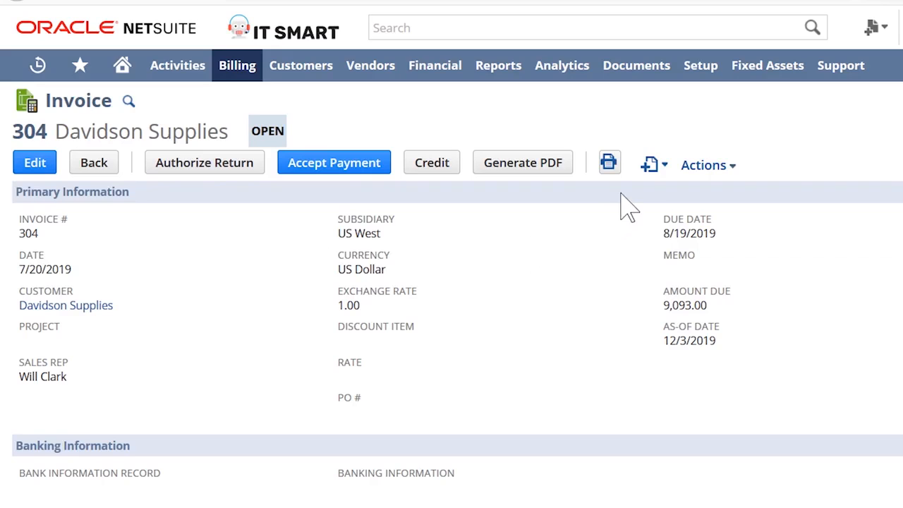
Step: Start an email message from the Davidson Supplies invoice and apply the template First Email - Payment over 90 Days
mouse_move(653, 165)
click(660, 230)
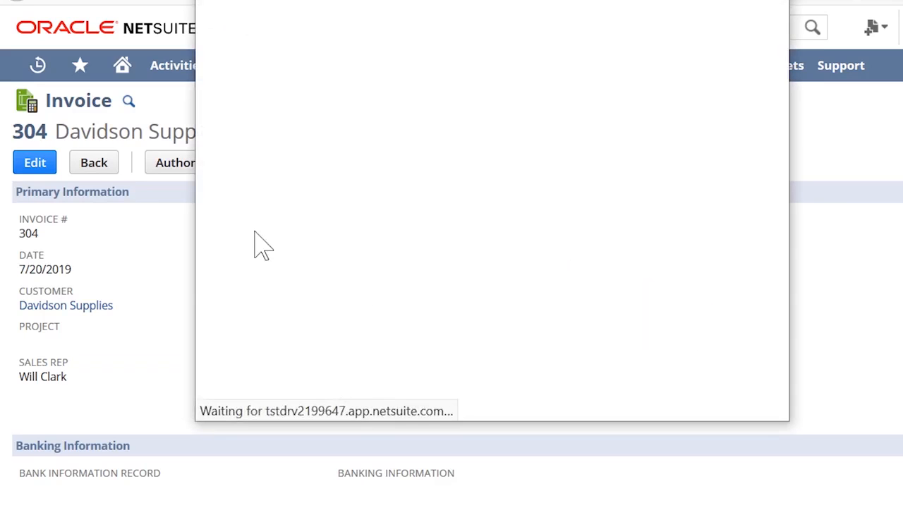
click(328, 88)
click(339, 139)
click(332, 204)
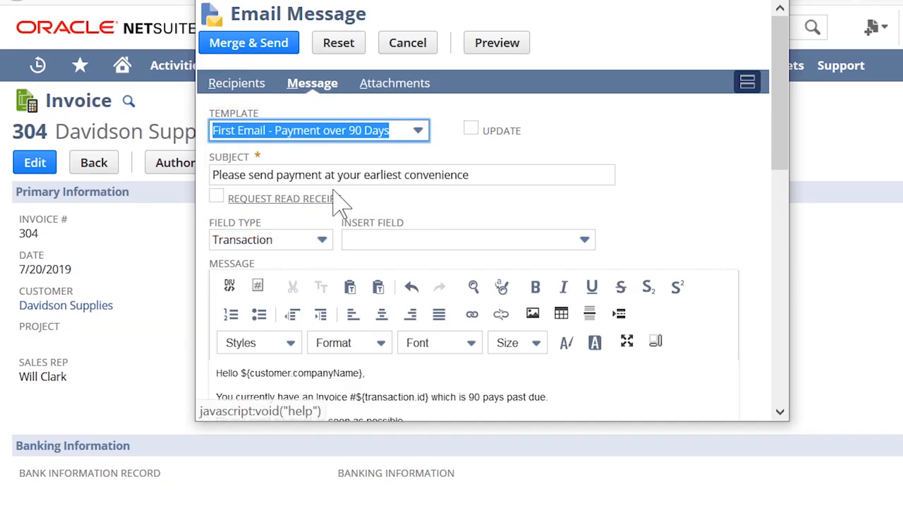